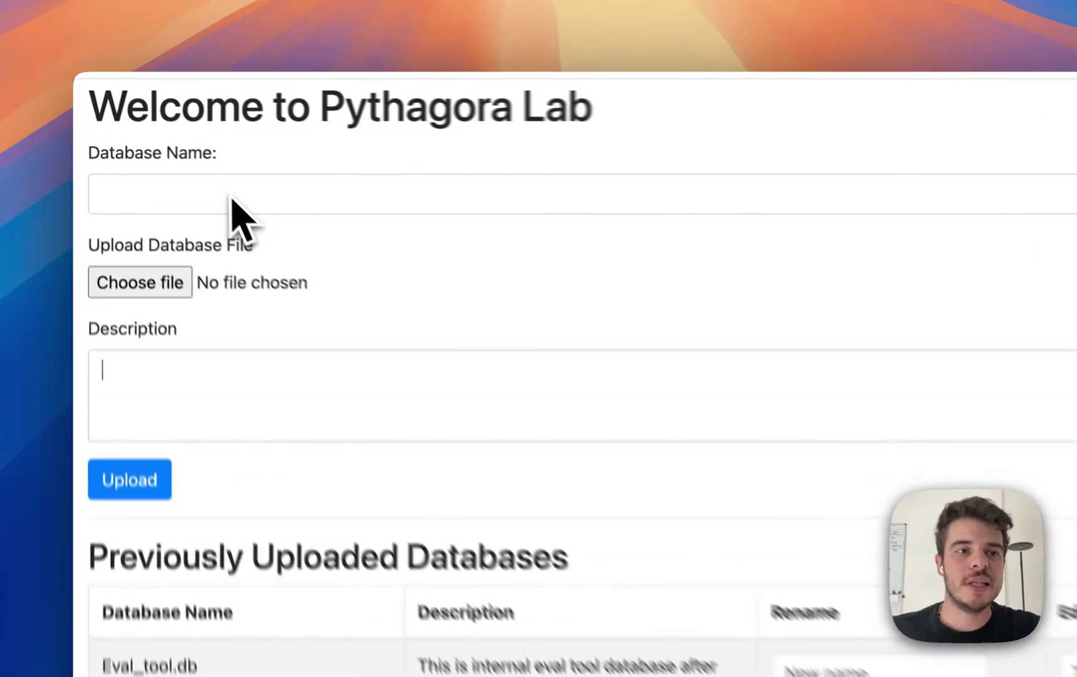
# Step: Open the uploaded database's Project States page from the database list
pyautogui.click(337, 260)
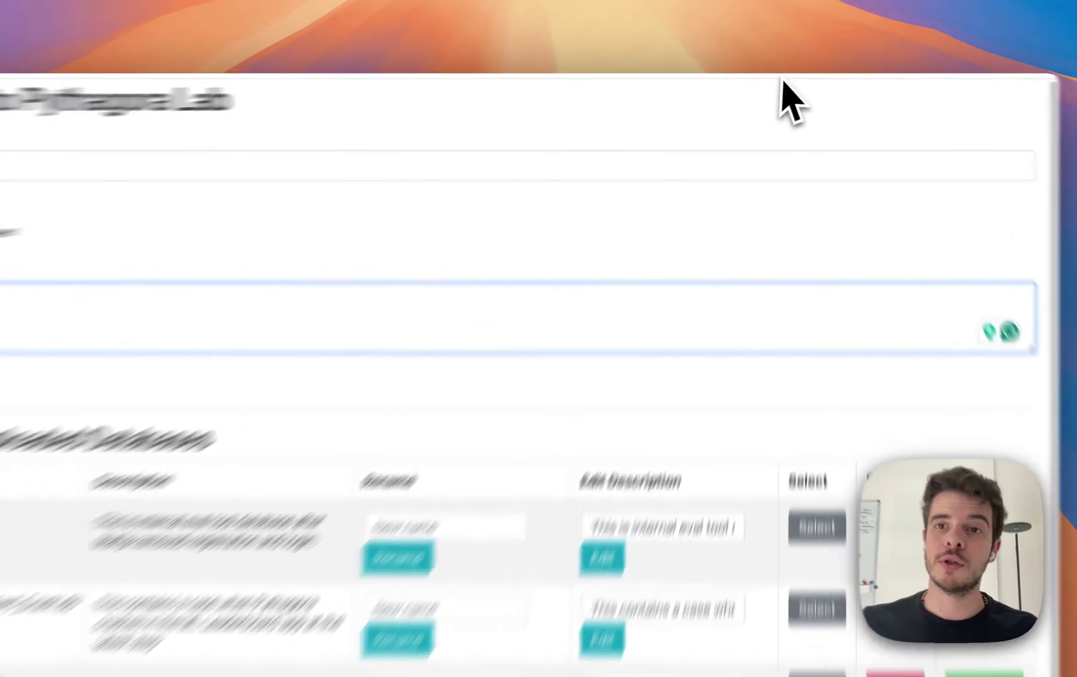
pyautogui.rightClick(787, 84)
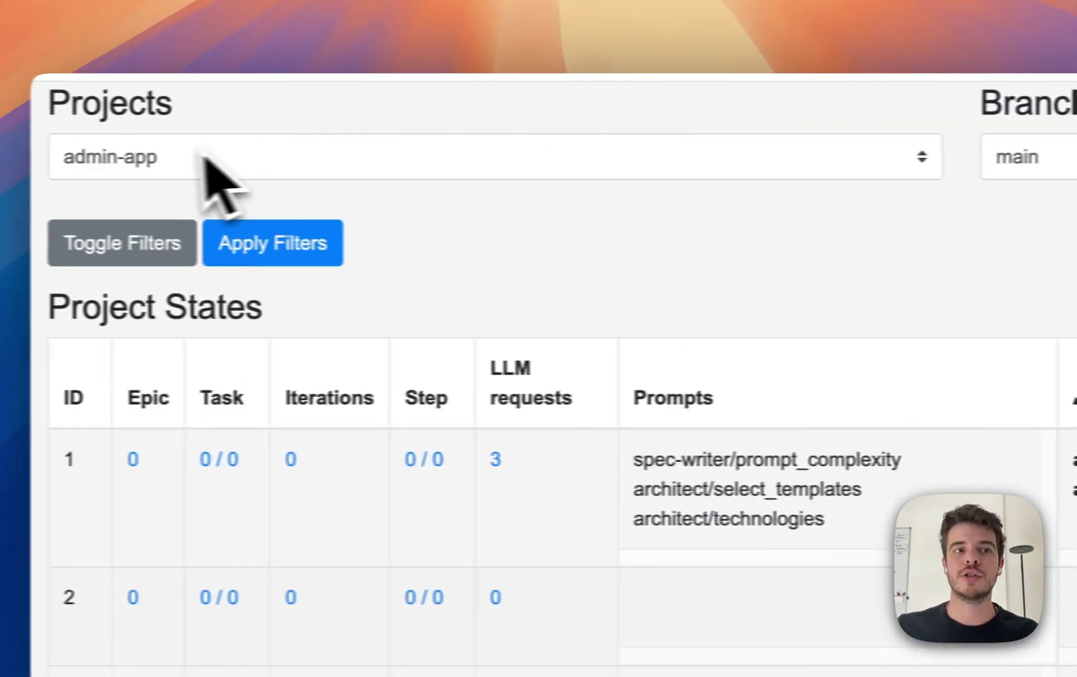
# Step: Keep admin-app as the project and confirm the main branch is selected
pyautogui.click(209, 160)
pyautogui.click(571, 157)
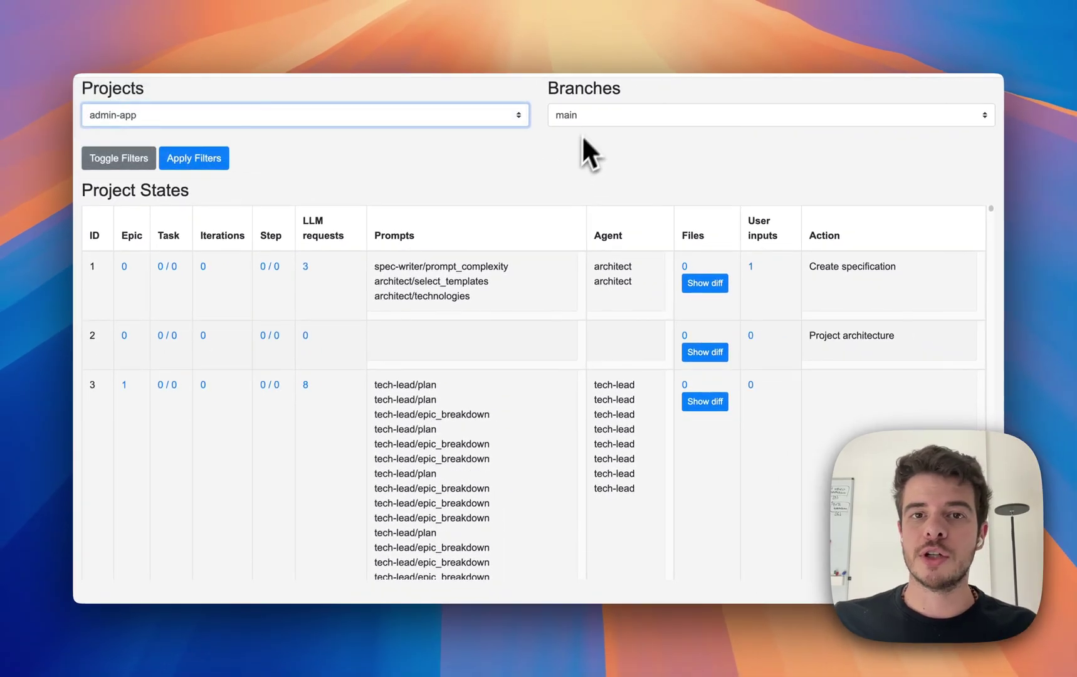
pyautogui.click(595, 118)
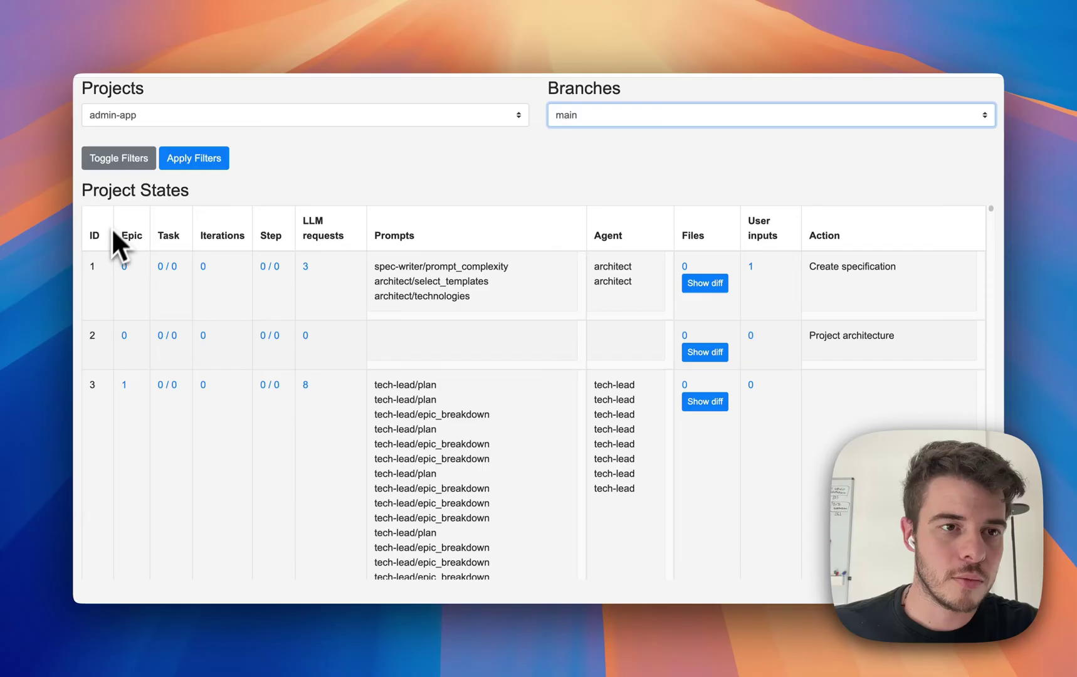
pyautogui.scroll(-5, 167, 398)
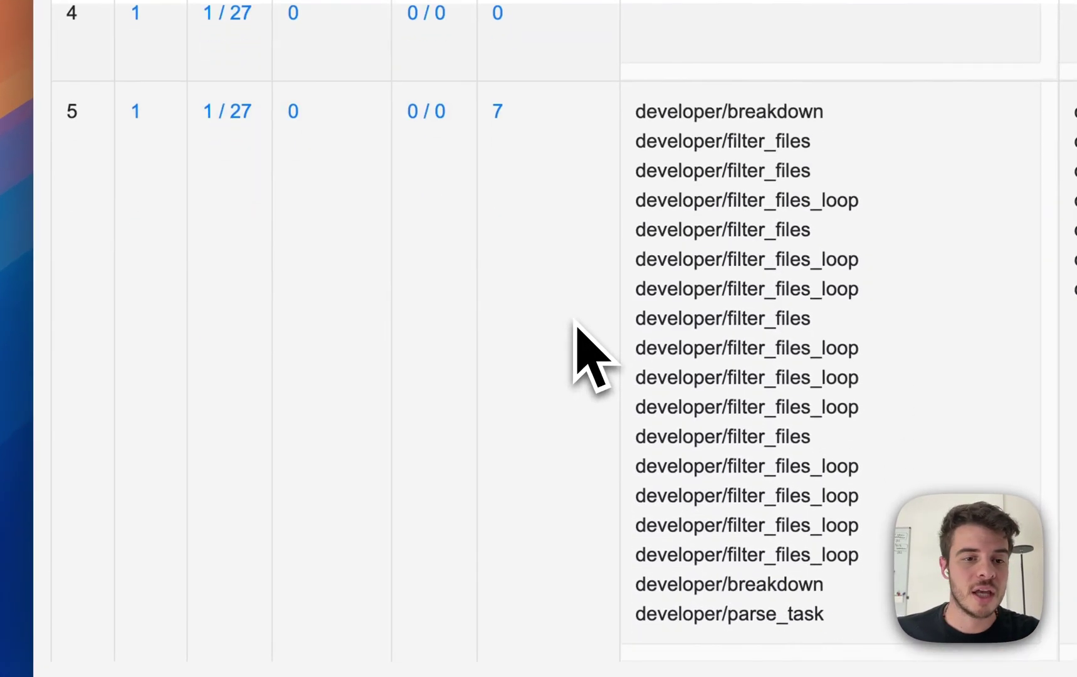
pyautogui.scroll(-3, 581, 370)
pyautogui.scroll(-3, 581, 370)
pyautogui.scroll(-4, 581, 370)
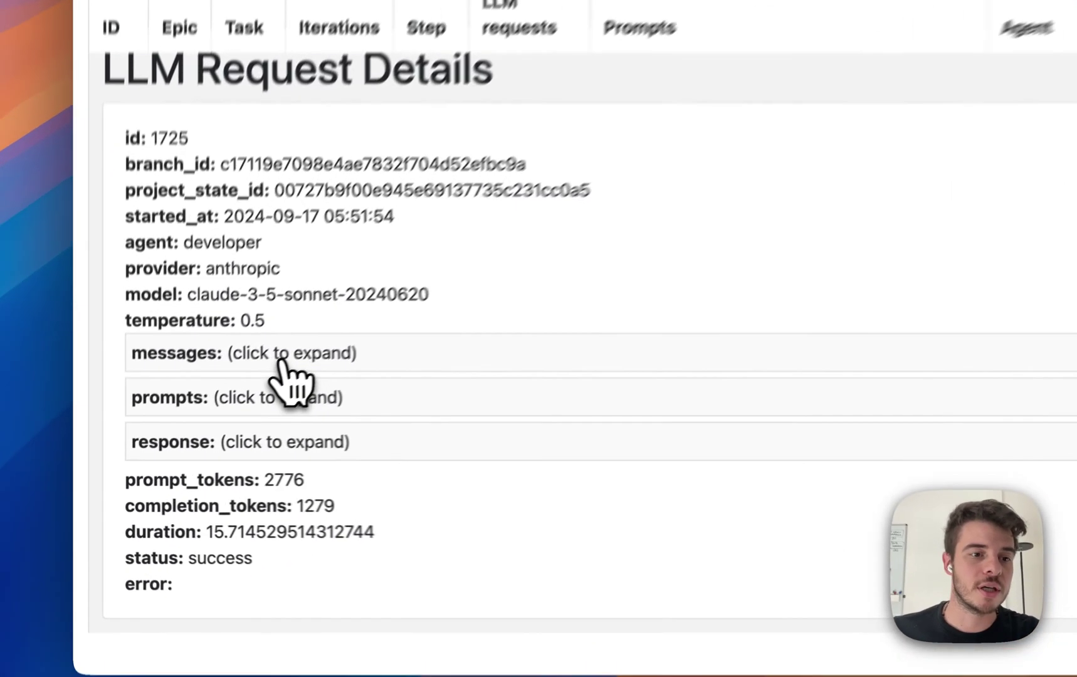
# Step: Expand the messages, prompts and response of state 5's developer LLM request
pyautogui.click(197, 440)
pyautogui.click(181, 510)
pyautogui.scroll(-5, 181, 510)
pyautogui.scroll(-5, 172, 505)
pyautogui.scroll(5, 278, 211)
pyautogui.click(320, 293)
pyautogui.scroll(-5, 253, 463)
pyautogui.scroll(-5, 135, 489)
pyautogui.scroll(-8, 123, 505)
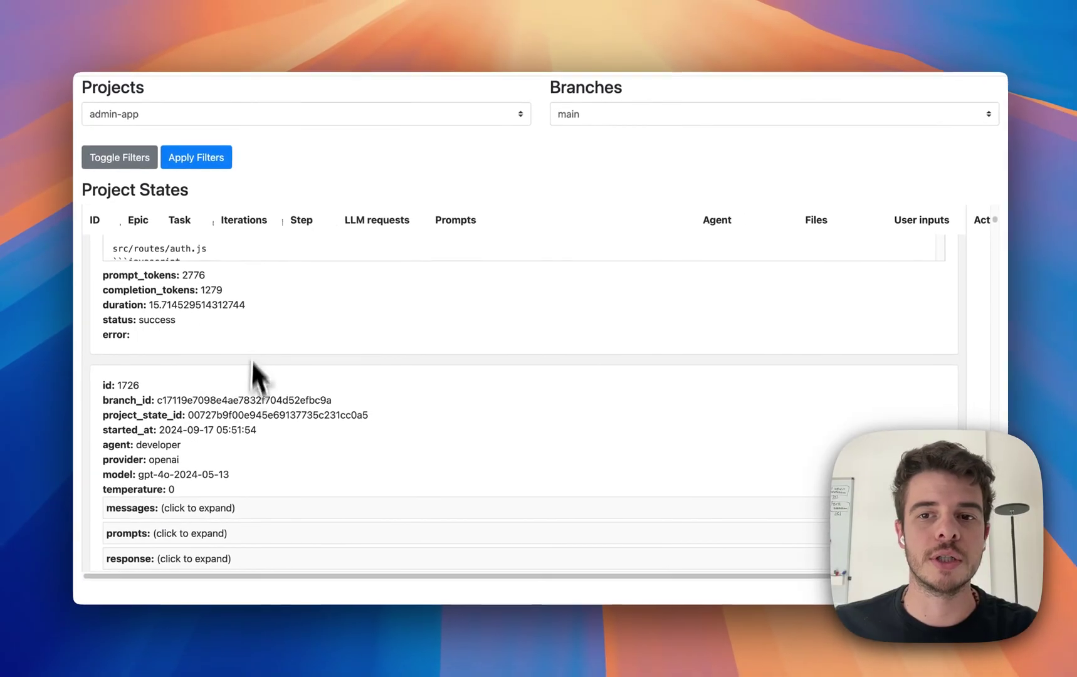
pyautogui.scroll(-5, 395, 389)
pyautogui.scroll(-5, 411, 373)
pyautogui.scroll(-8, 410, 374)
pyautogui.scroll(5, 410, 375)
pyautogui.moveTo(435, 290); pyautogui.dragTo(622, 436)
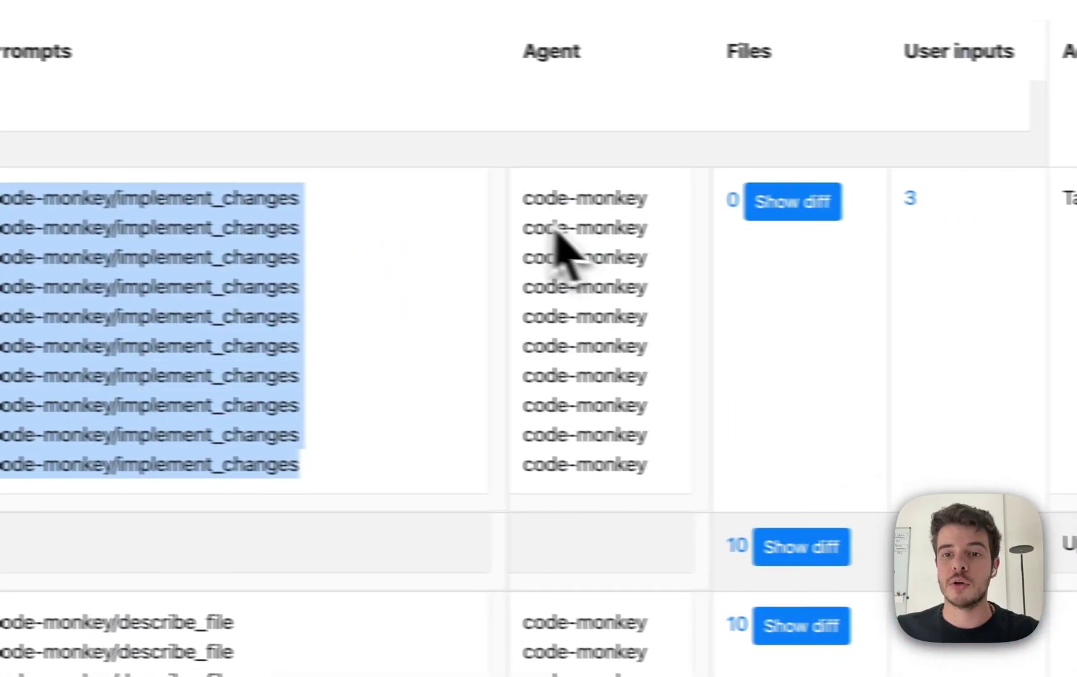
pyautogui.moveTo(840, 210); pyautogui.dragTo(962, 486)
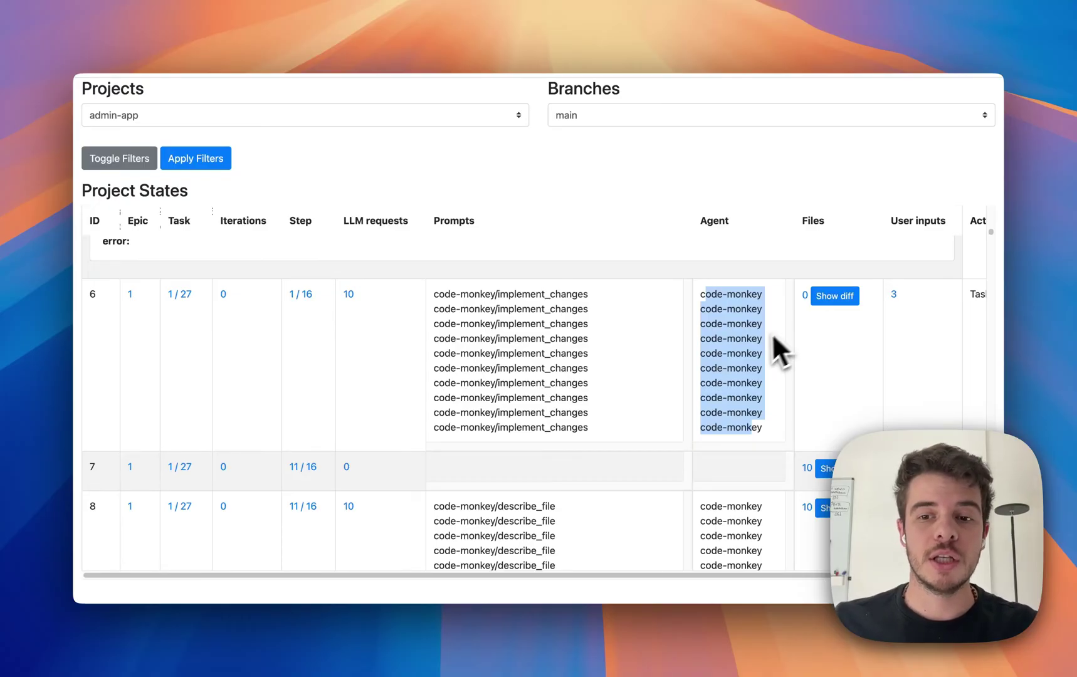
pyautogui.scroll(-10, 581, 379)
pyautogui.scroll(-5, 601, 347)
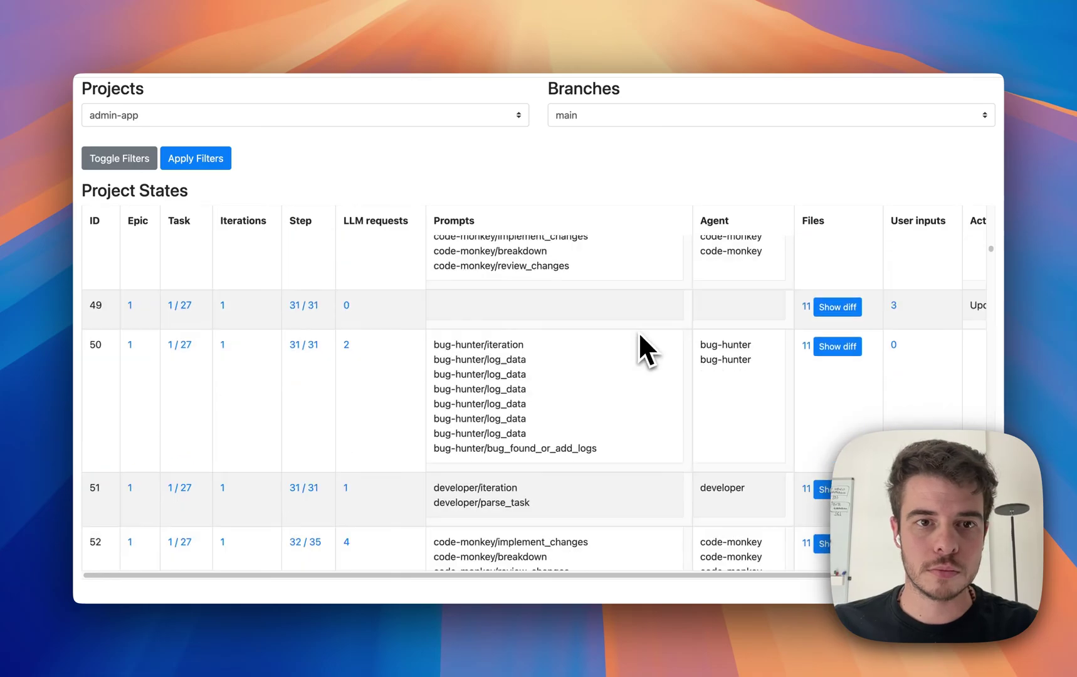
pyautogui.scroll(-8, 638, 331)
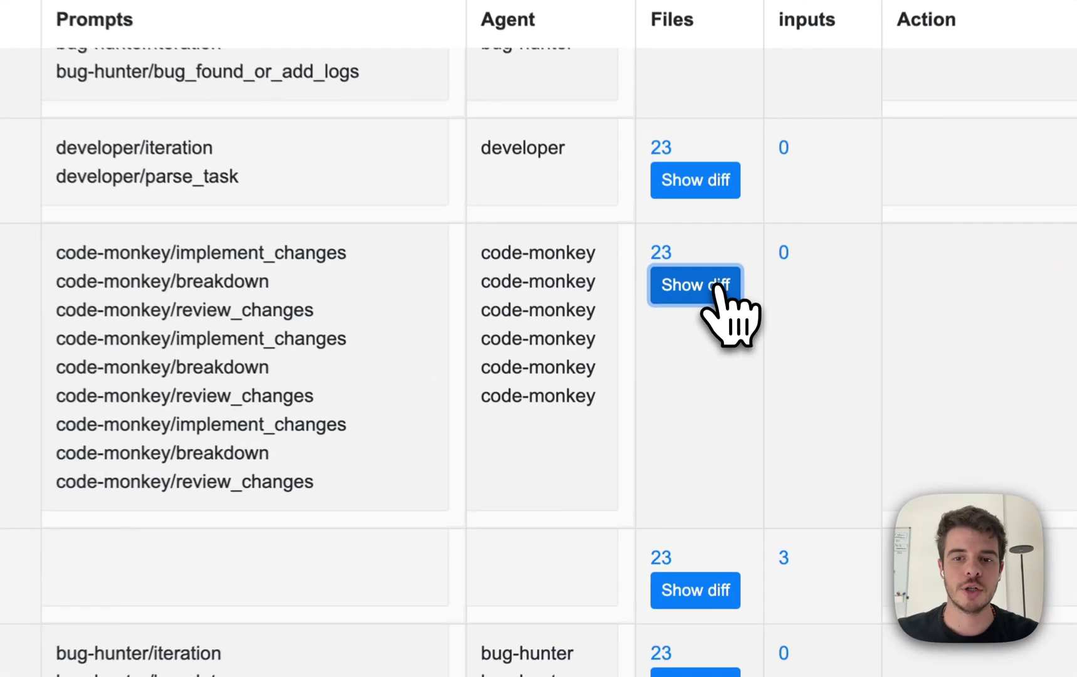
# Step: List the code-monkey state's changed files and view the src/models/Invoice.js diff
pyautogui.click(706, 373)
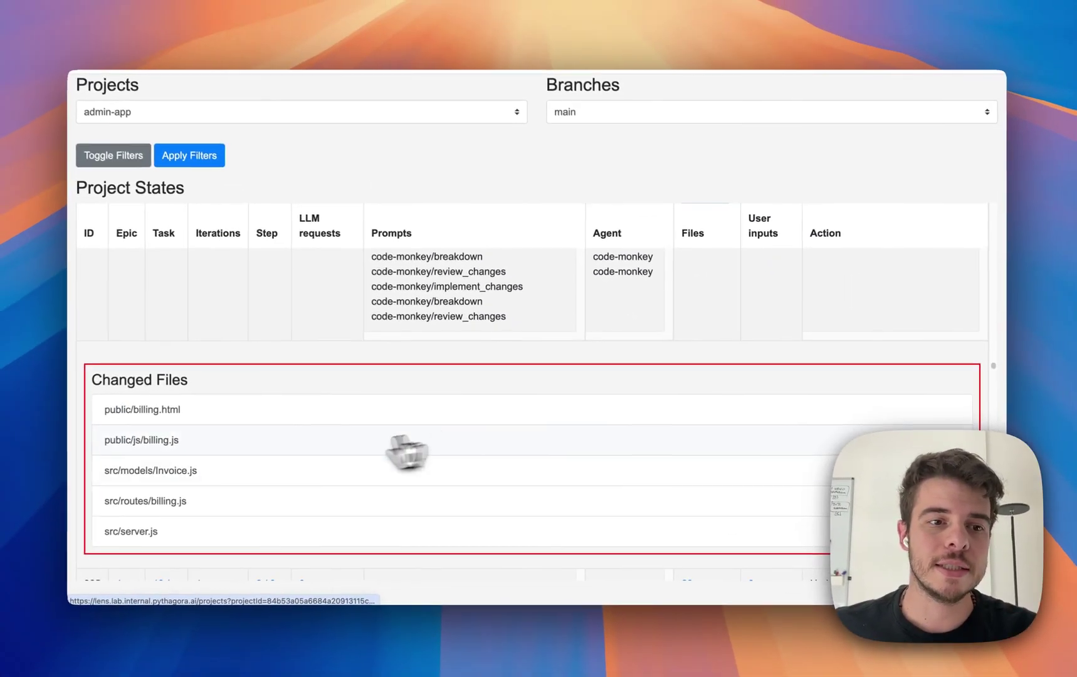
pyautogui.scroll(-1, 312, 465)
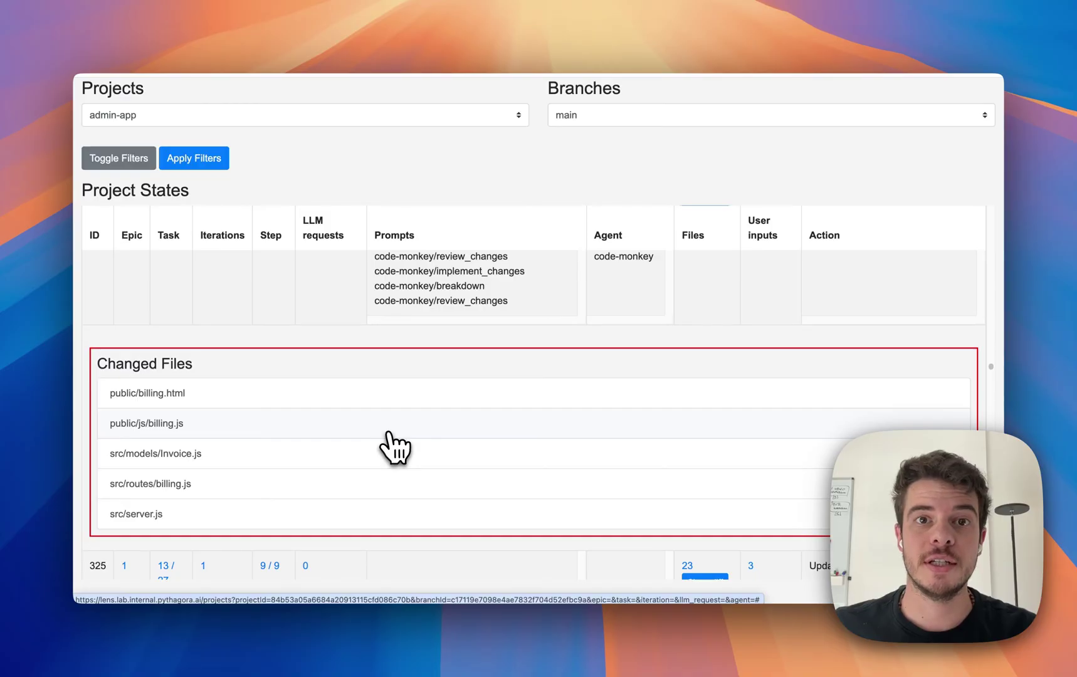
pyautogui.click(253, 455)
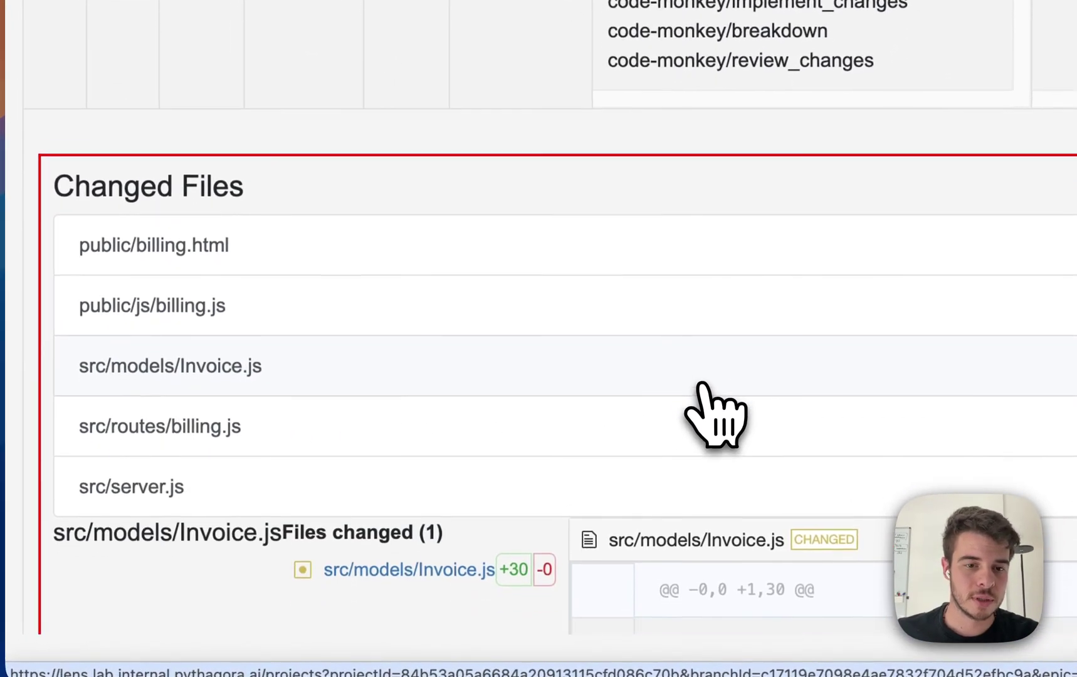
pyautogui.scroll(-3, 706, 421)
pyautogui.scroll(-2, 590, 354)
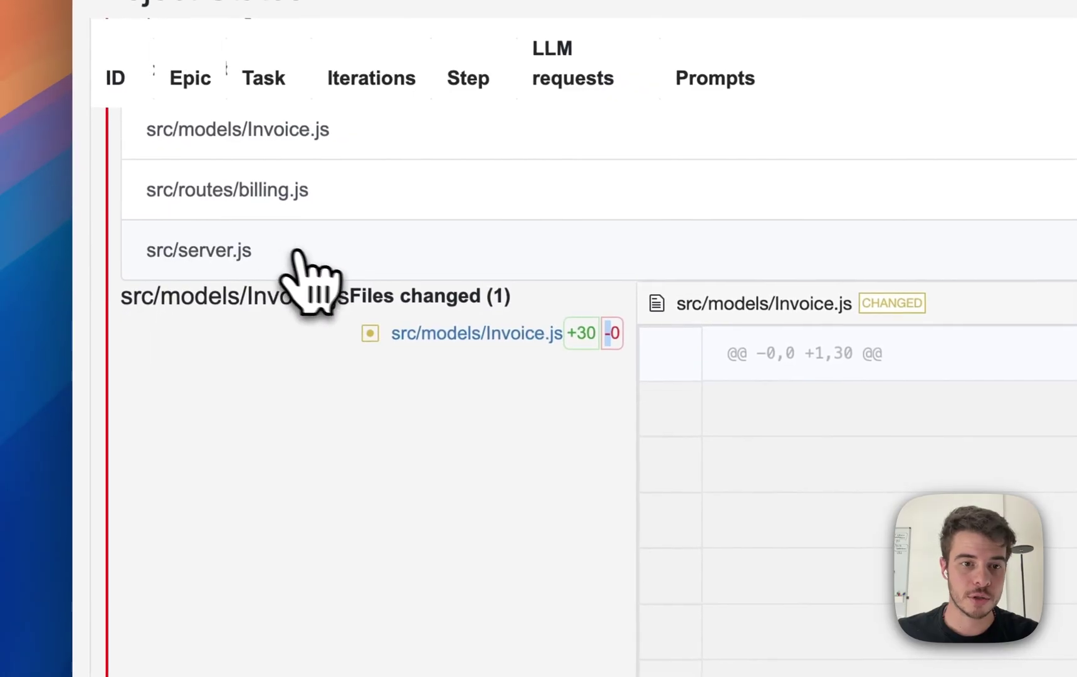
# Step: Review the src/server.js, src/routes/billing.js and public/js/billing.js diffs, then open a task-reviewer state's step details
pyautogui.click(299, 253)
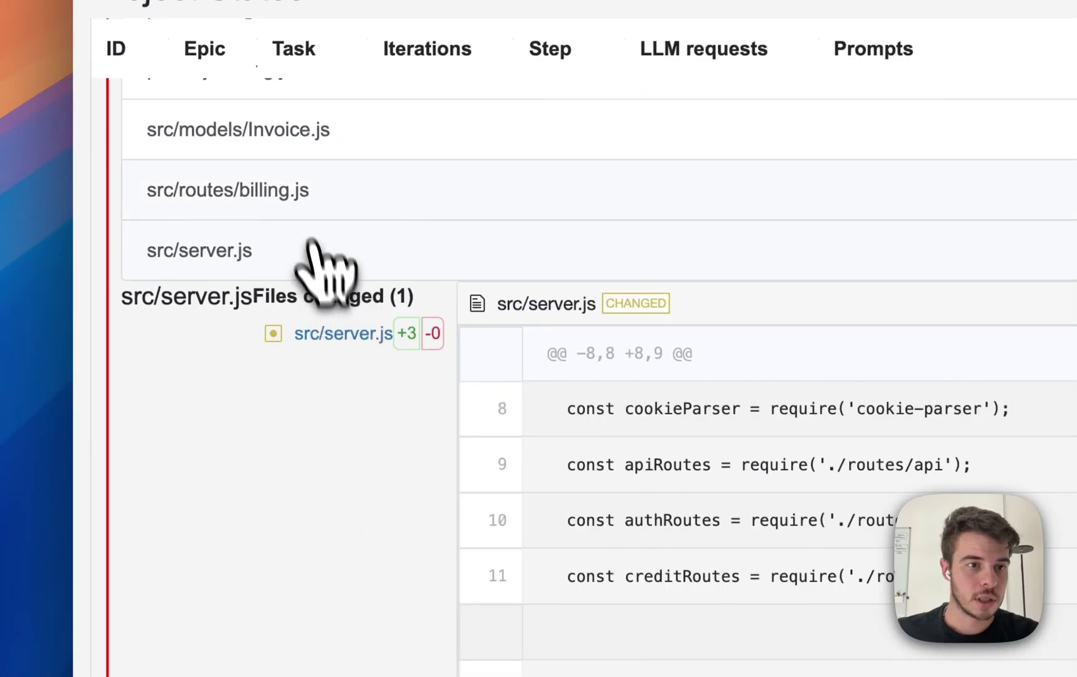
pyautogui.click(302, 202)
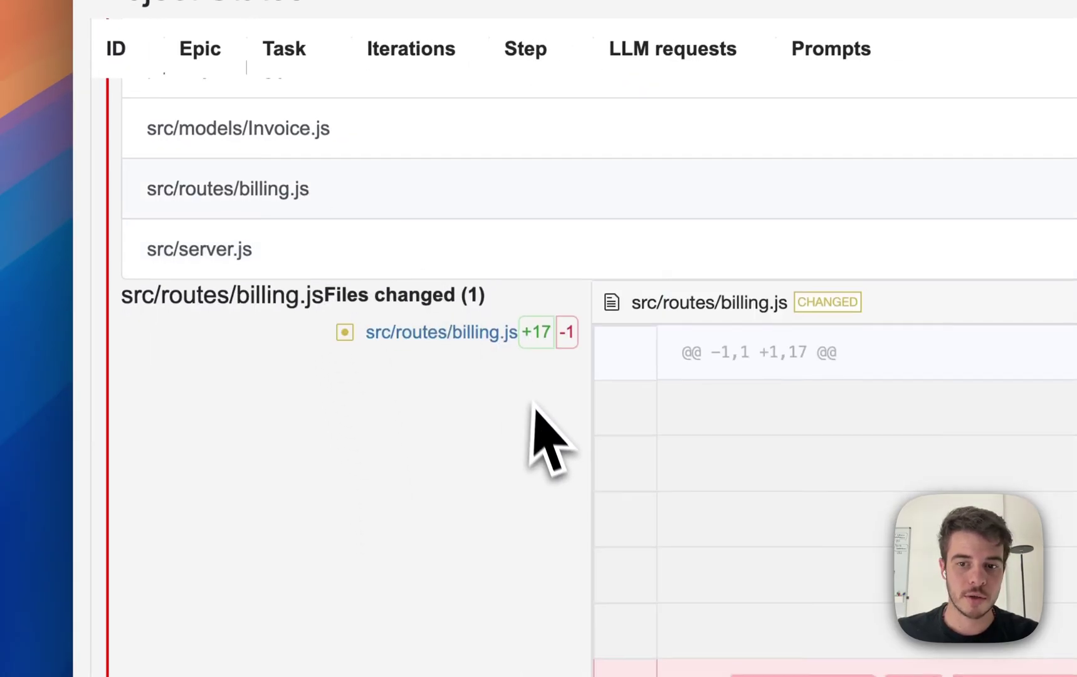
pyautogui.scroll(-3, 551, 447)
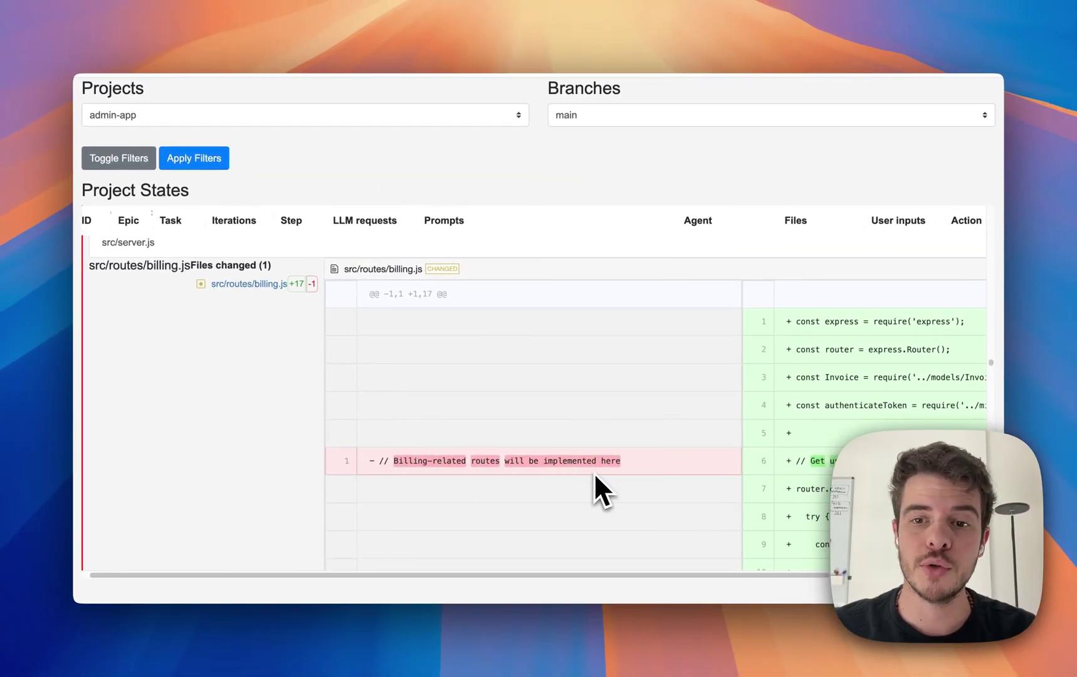
pyautogui.hscroll(5, 594, 473)
pyautogui.scroll(-5, 621, 422)
pyautogui.scroll(-5, 622, 421)
pyautogui.scroll(10, 622, 421)
pyautogui.scroll(-1, 622, 420)
pyautogui.hscroll(-5, 622, 421)
pyautogui.scroll(5, 561, 425)
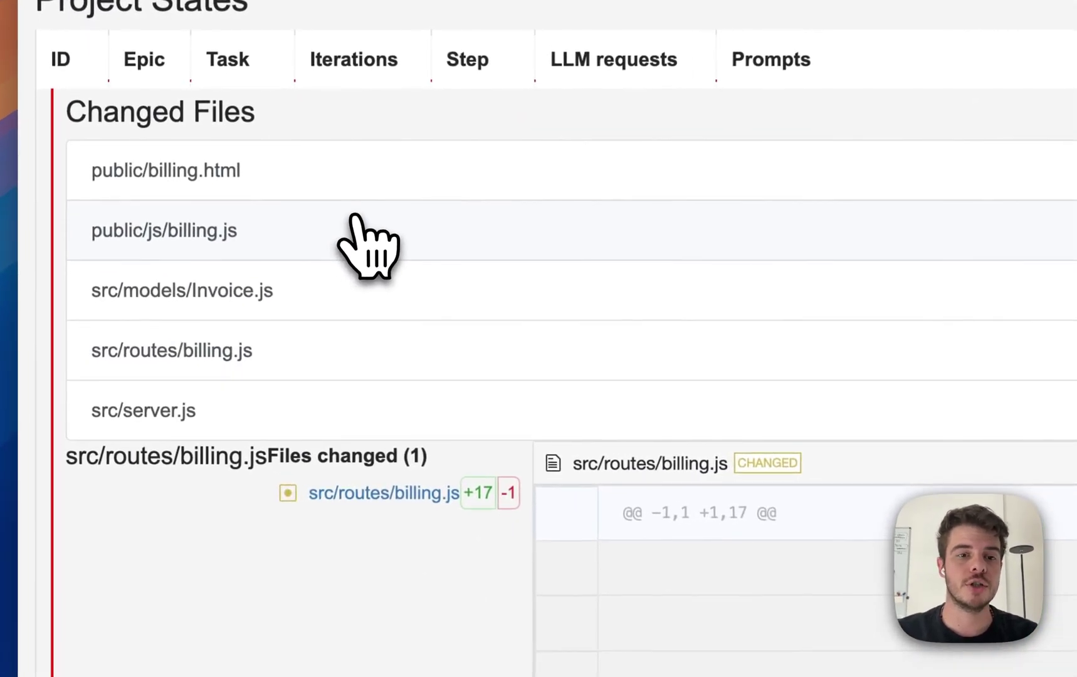
pyautogui.click(369, 244)
pyautogui.scroll(-5, 724, 505)
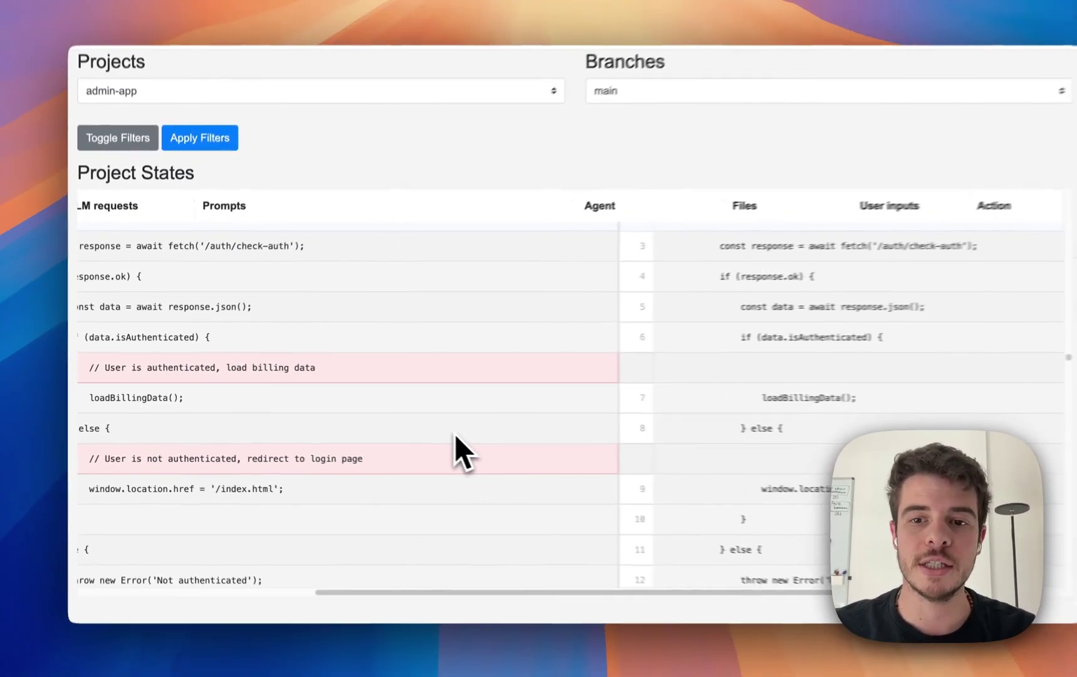
pyautogui.scroll(-5, 455, 434)
pyautogui.scroll(-3, 429, 429)
pyautogui.hscroll(-5, 426, 429)
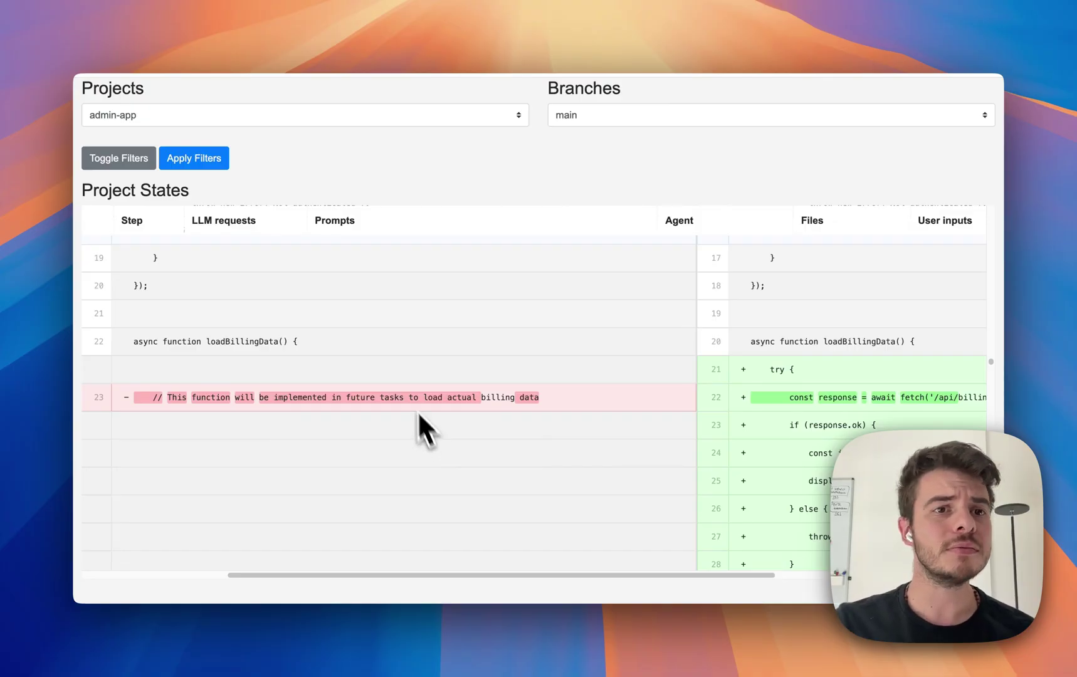
pyautogui.scroll(5, 315, 407)
pyautogui.scroll(5, 316, 408)
pyautogui.scroll(5, 315, 407)
pyautogui.scroll(5, 315, 408)
pyautogui.hscroll(-5, 315, 407)
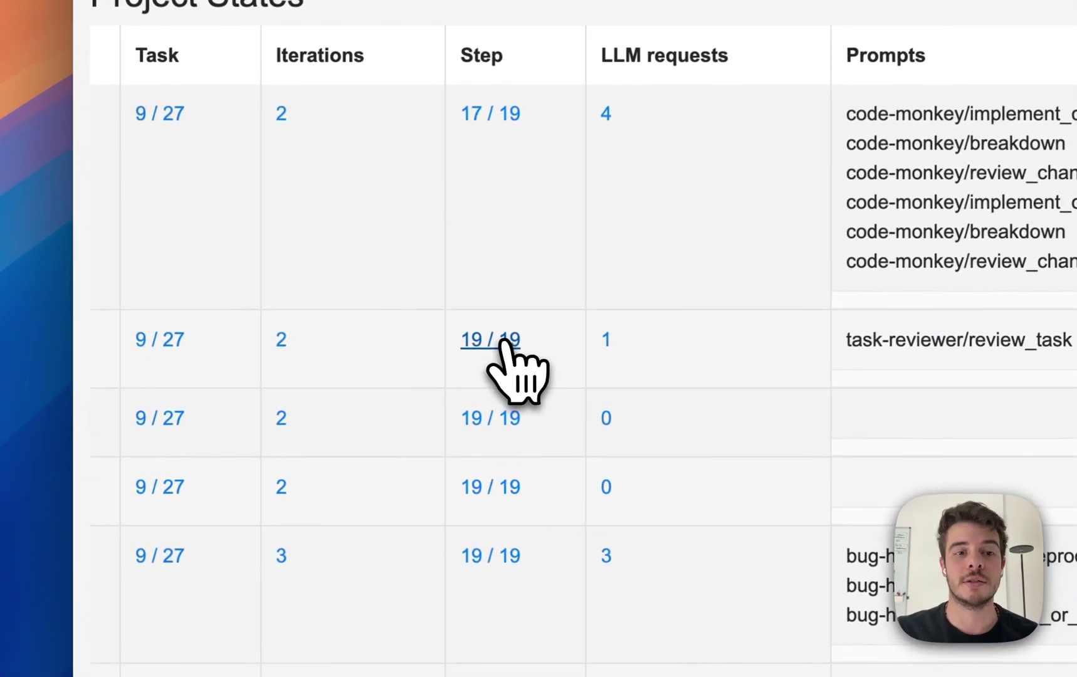
pyautogui.click(491, 343)
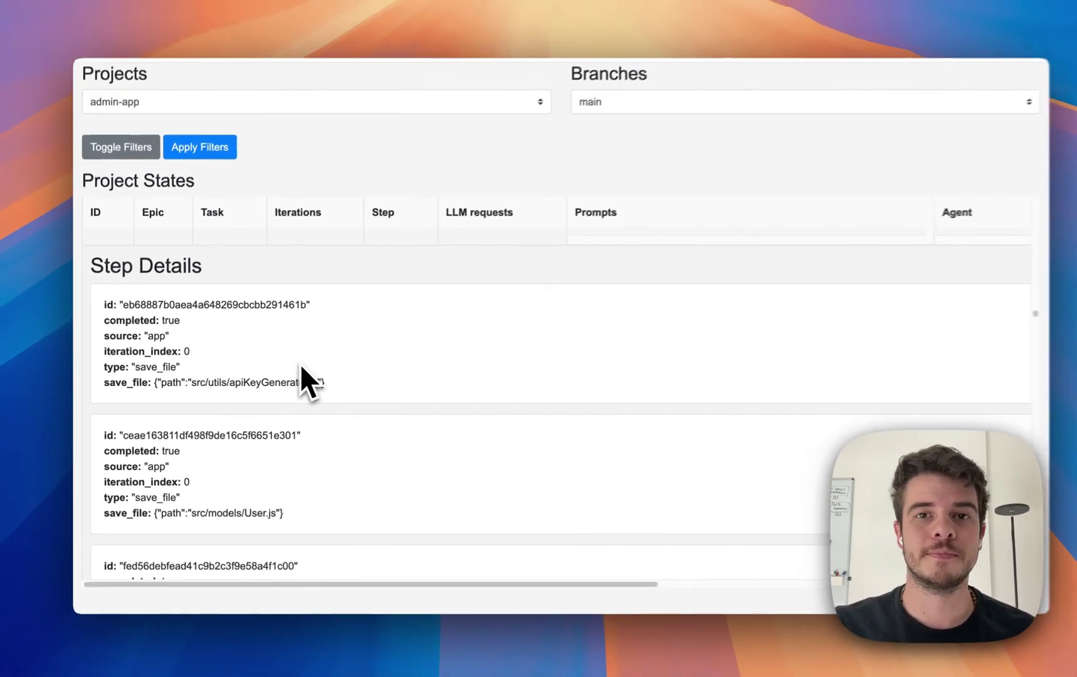